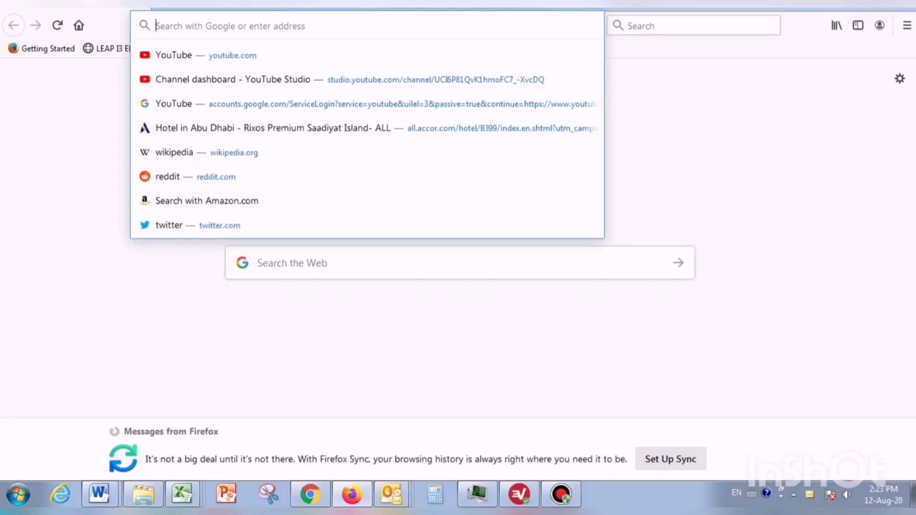
Step: Search 'google adsense' and reach the AdSense Home dashboard via the adsense login result
type("google a")
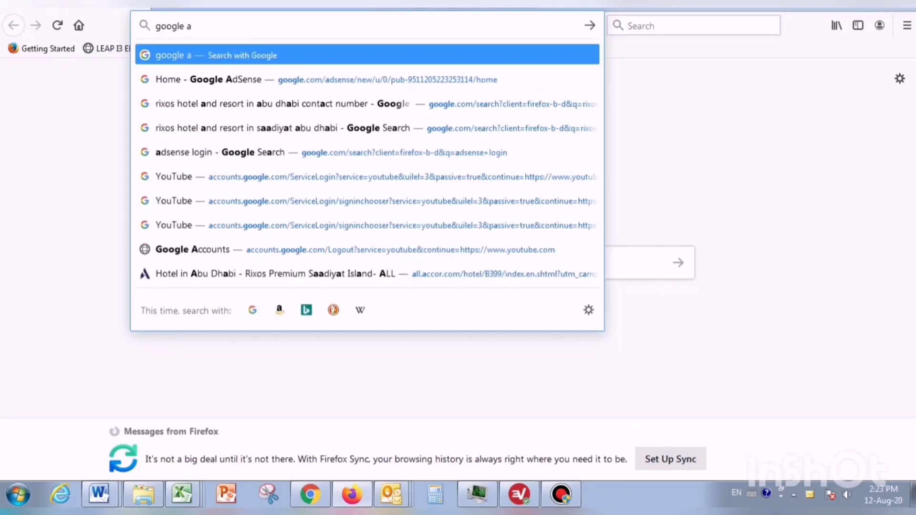
type("dsense")
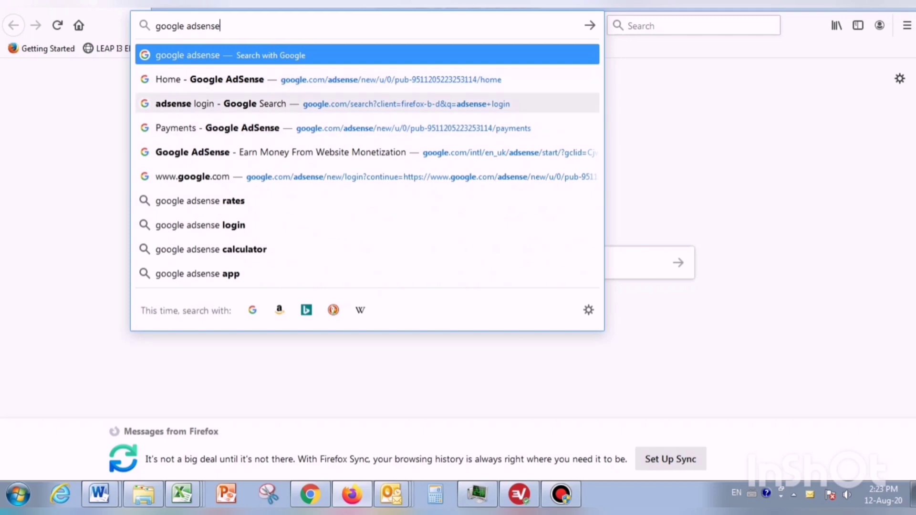
left_click(220, 104)
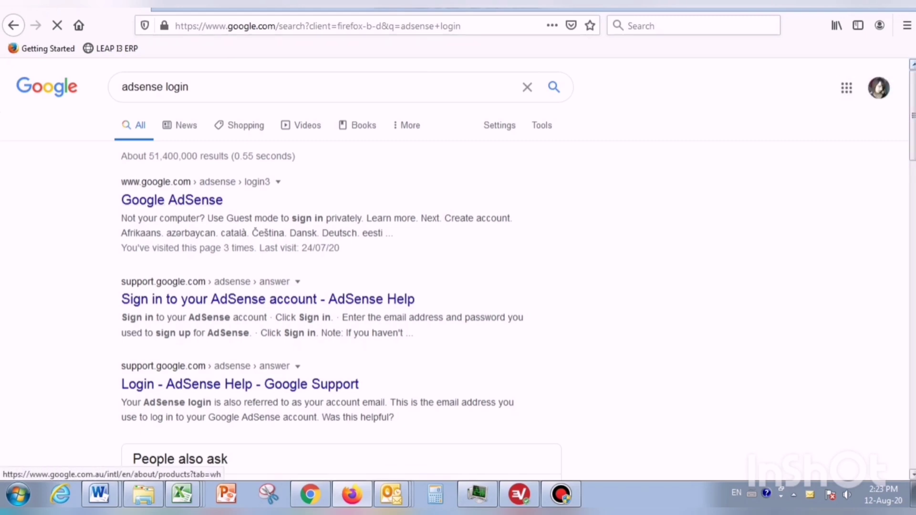
left_click(172, 200)
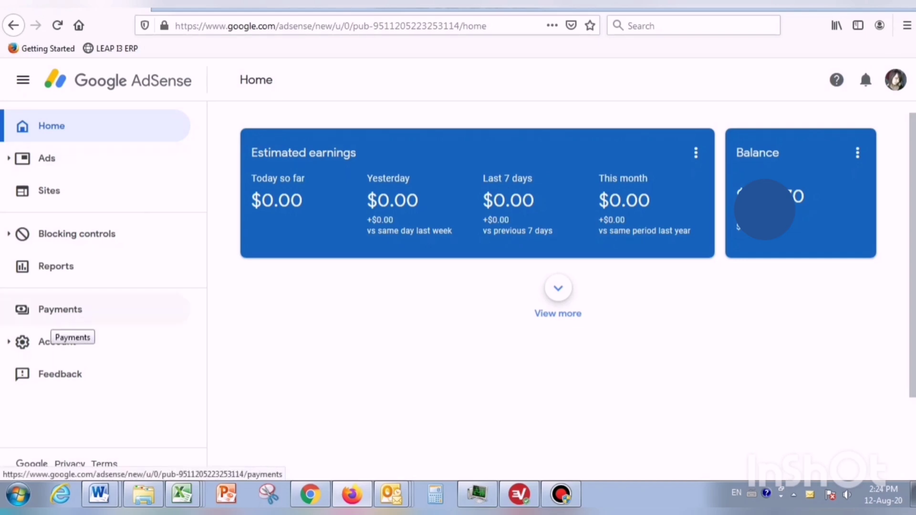
Step: Go to Payments and open Manage payment methods to list Western Union and the bank wire account
left_click(57, 313)
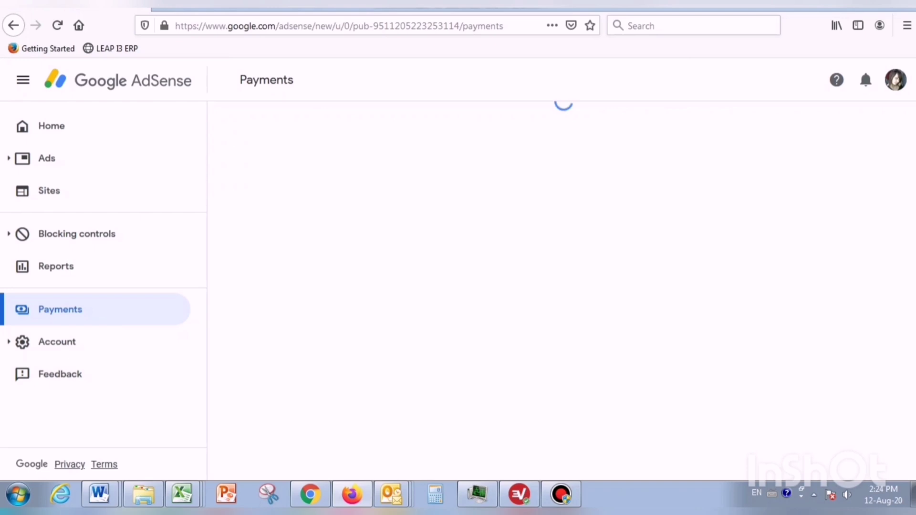
mouse_move(310, 495)
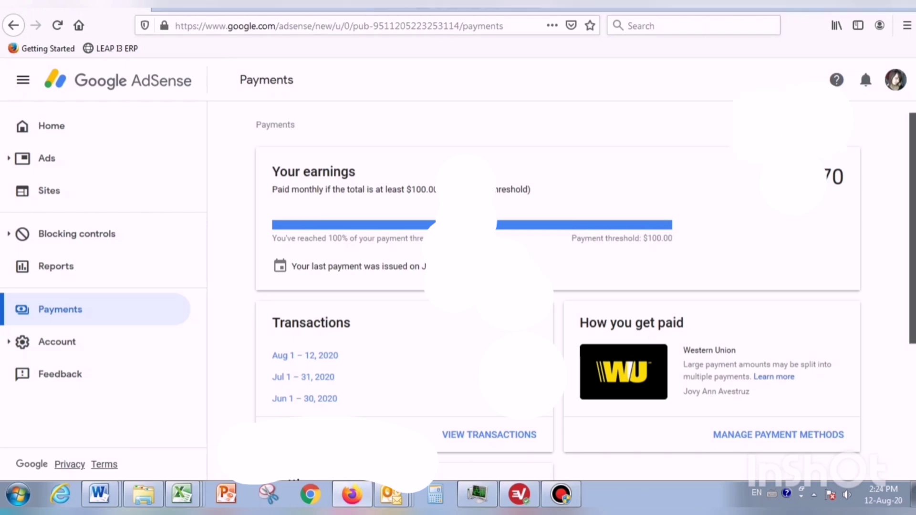
scroll(585, 284, "down", 3)
scroll(585, 284, "up", 3)
scroll(586, 284, "down", 2)
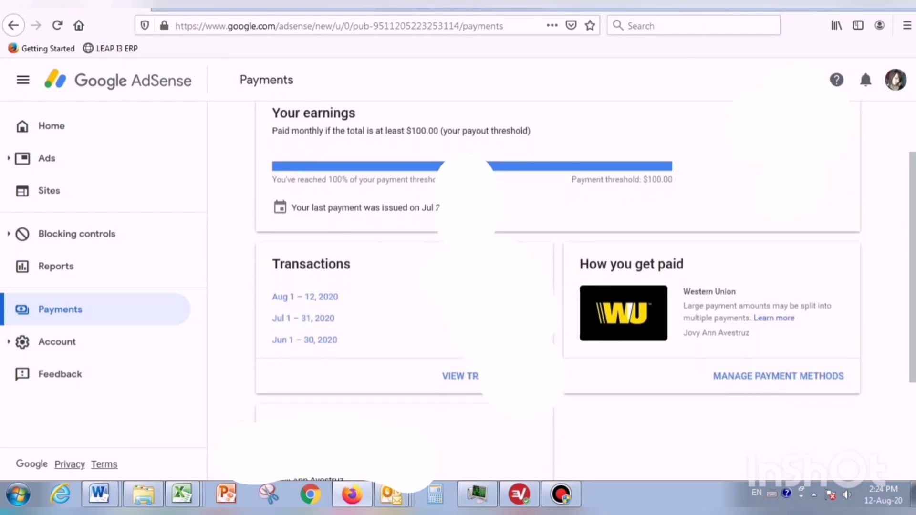
left_click(477, 376)
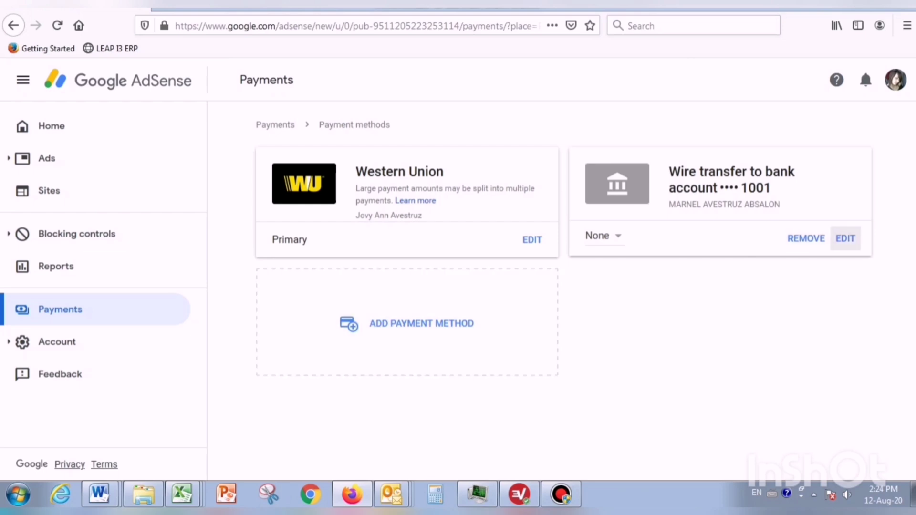
Step: Remove the old wire transfer bank account, then start adding a new payment method
left_click(846, 239)
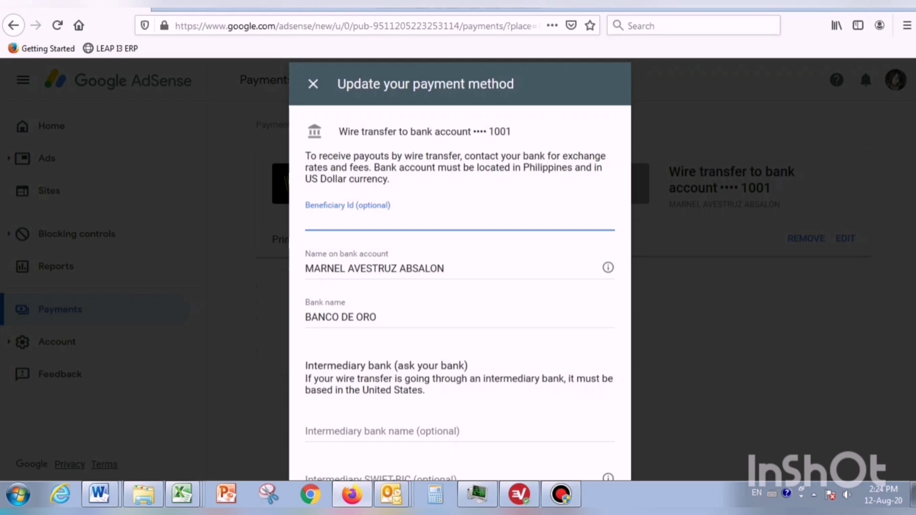
left_click(845, 238)
left_click(845, 238)
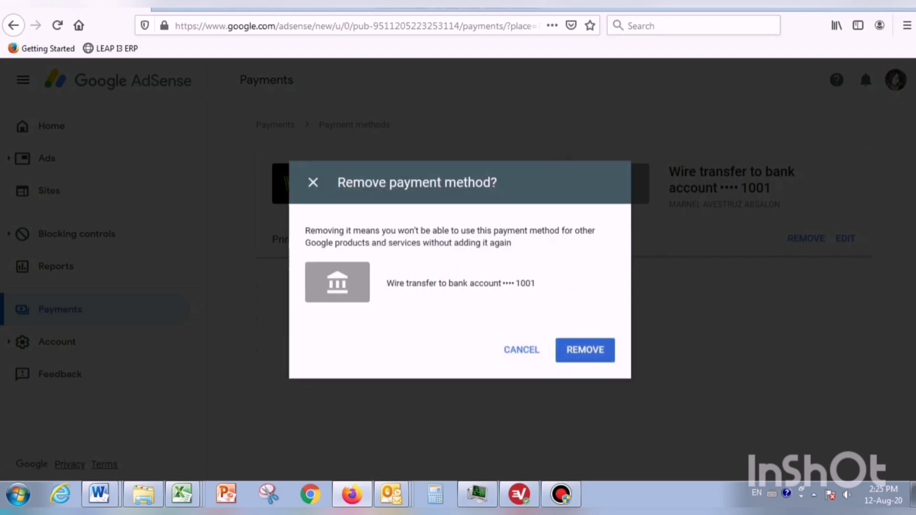
key("Return")
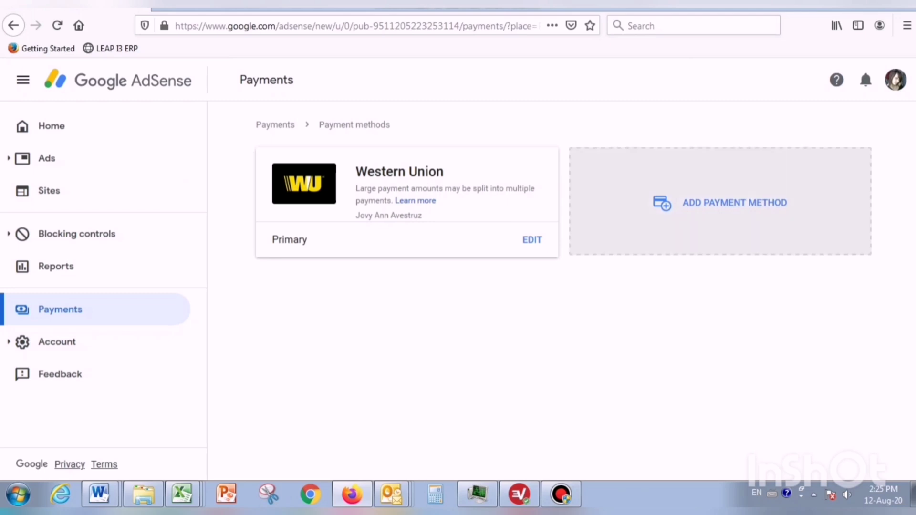
left_click(735, 203)
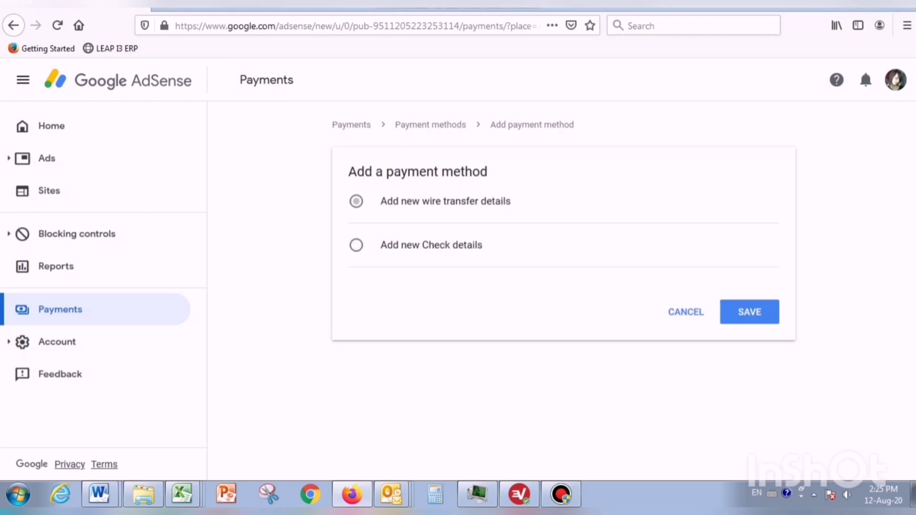
Step: Choose 'Add new wire transfer details' and put the cursor in the empty Beneficiary Id field
left_click(356, 201)
left_click(430, 295)
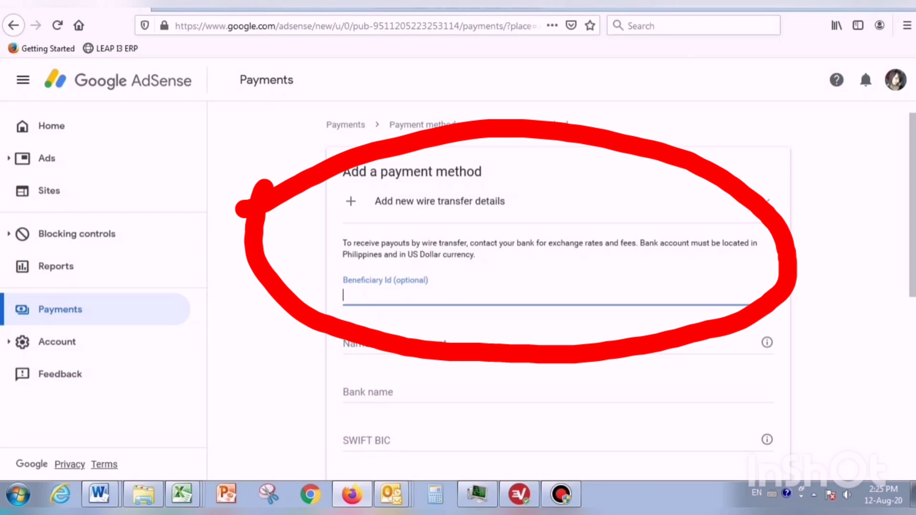
scroll(558, 287, "down", 1)
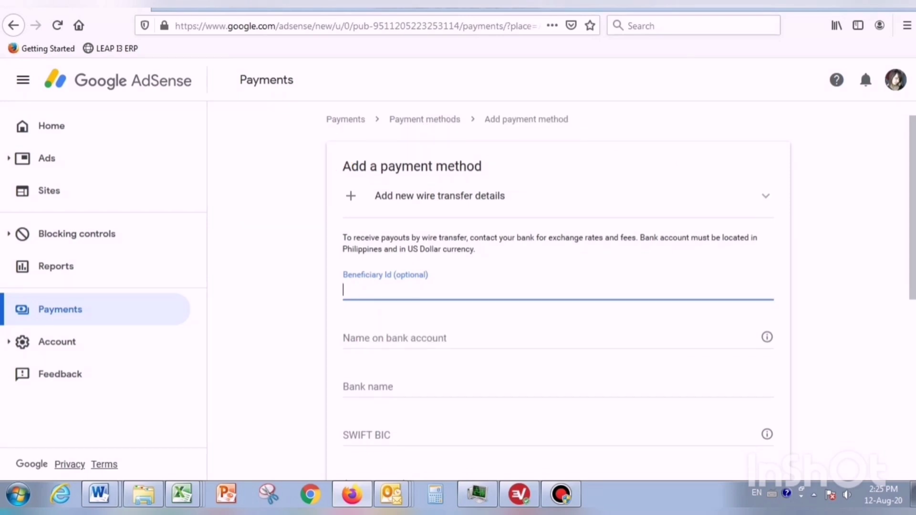
Step: Enter the account holder's name, with a period after the middle initial, and bank name BANCO DE ORO
scroll(559, 287, "down", 2)
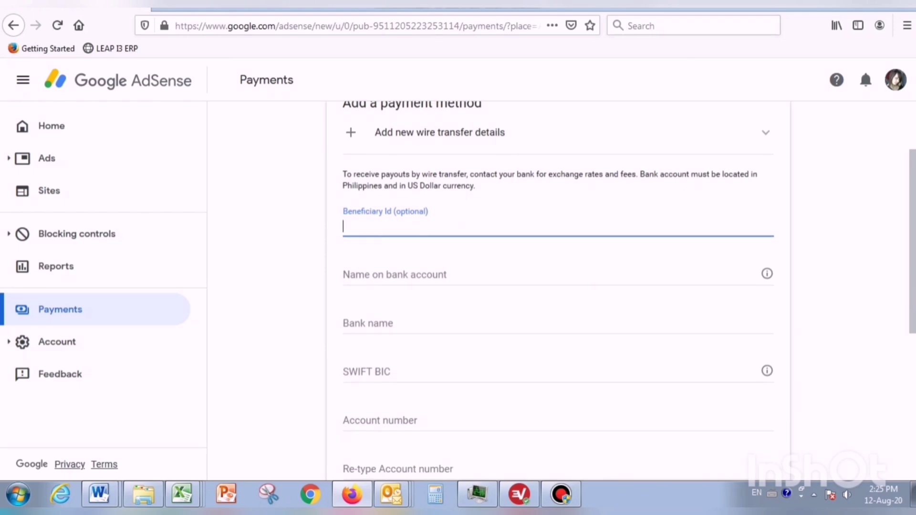
left_click(558, 275)
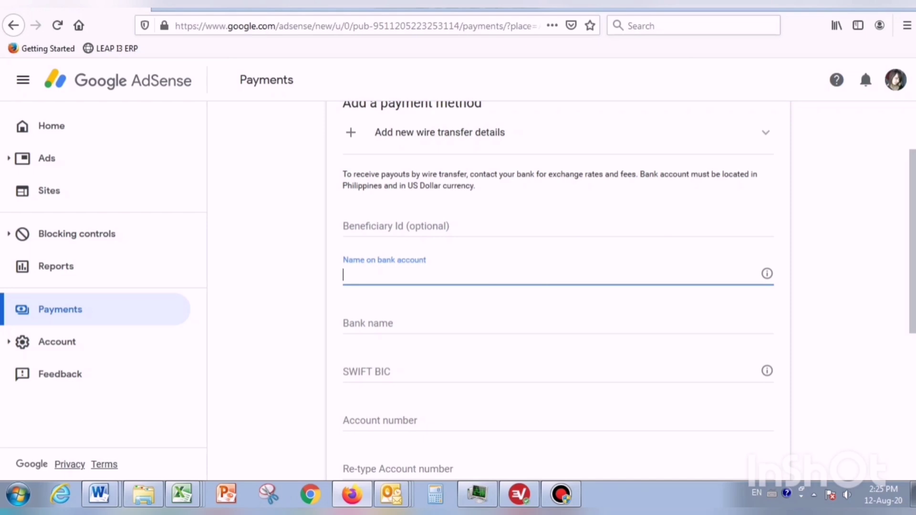
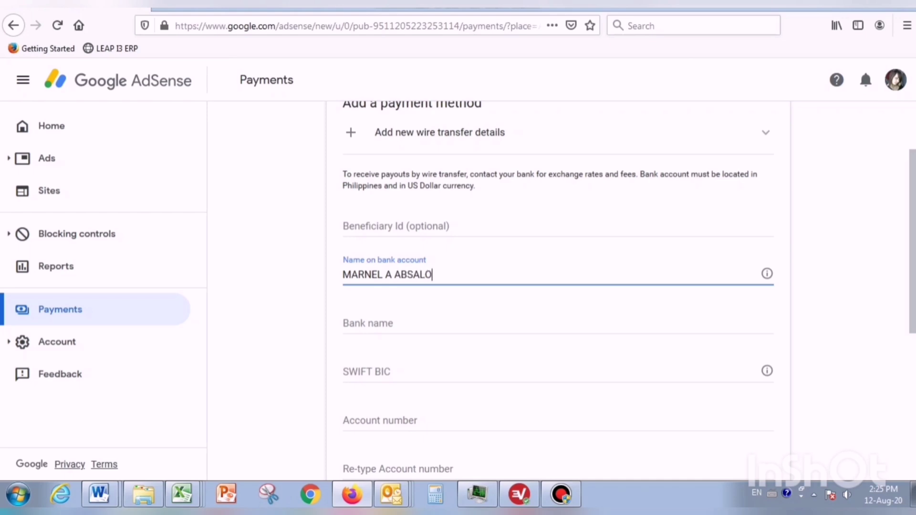
left_click(392, 275)
type(".")
left_click(363, 323)
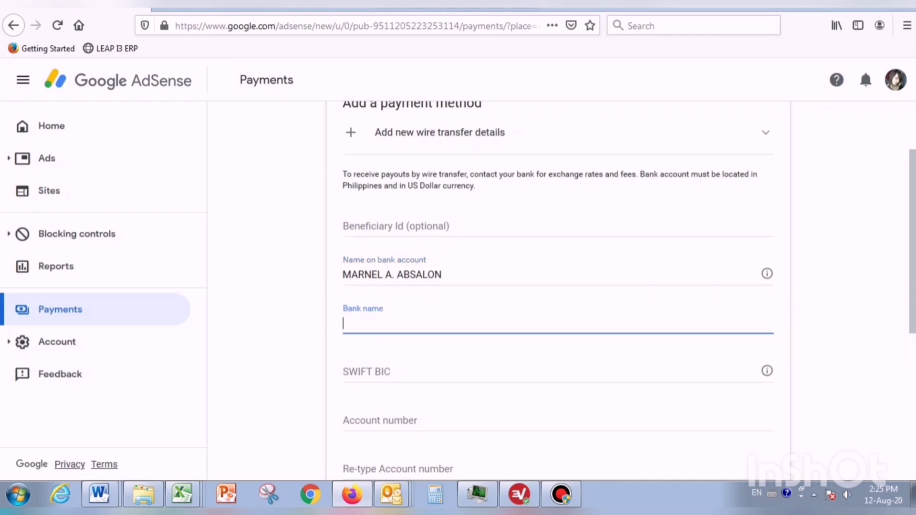
type("BANCO DE ORO")
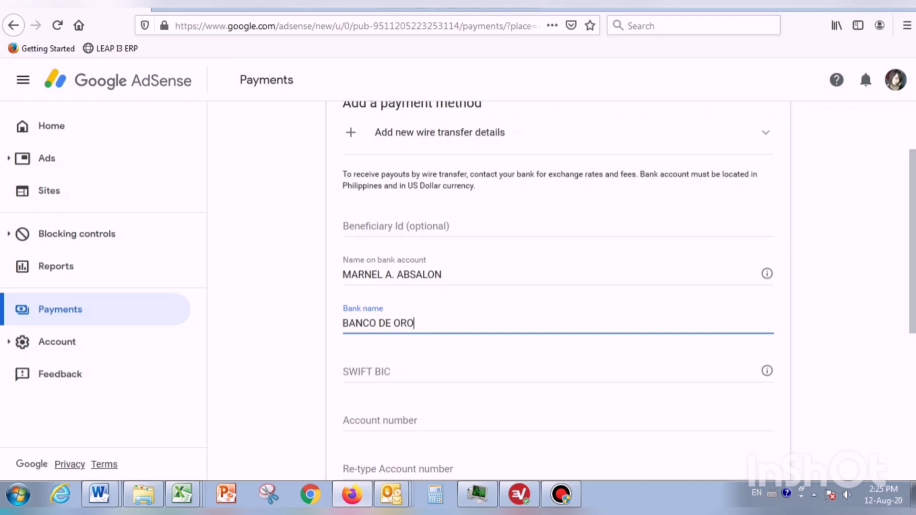
left_click(362, 372)
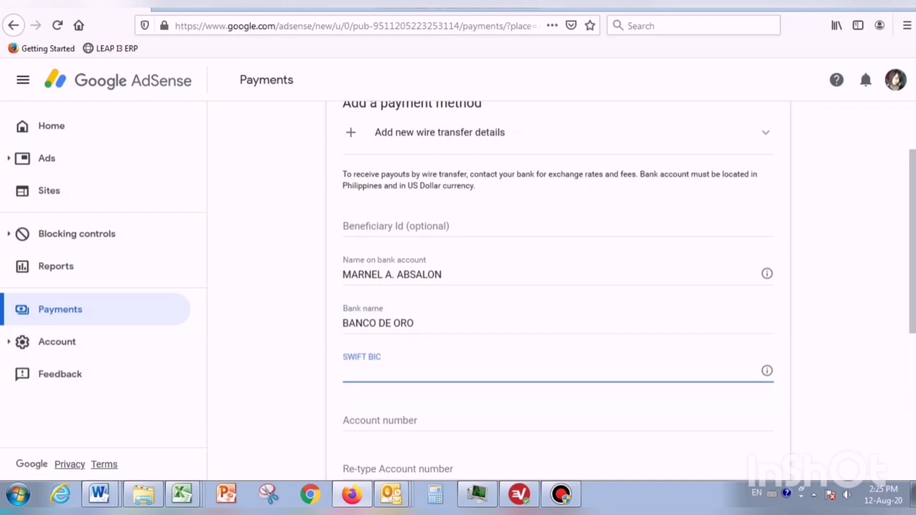
key("ctrl+t")
Step: Search 'BDO SWFIT CODE', copy the SWIFT code BNORPHMM, and return to the AdSense tab
type("B")
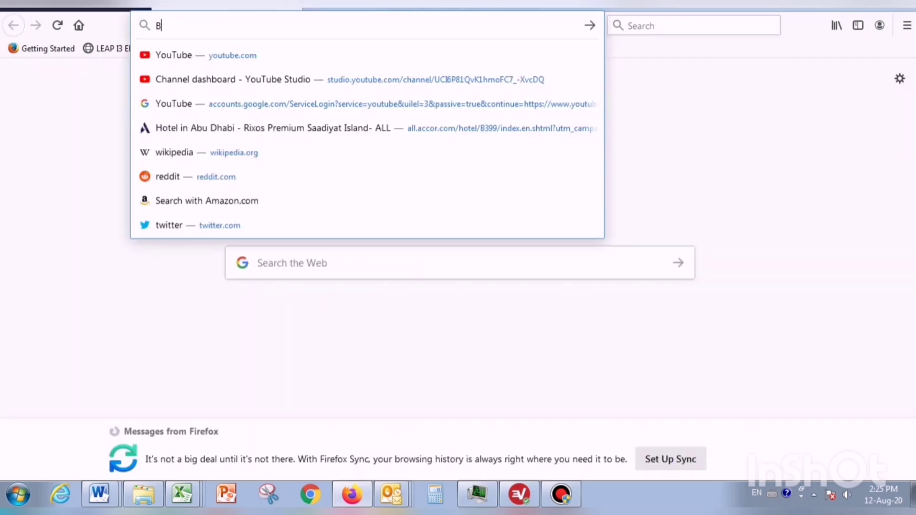
type("DO SW")
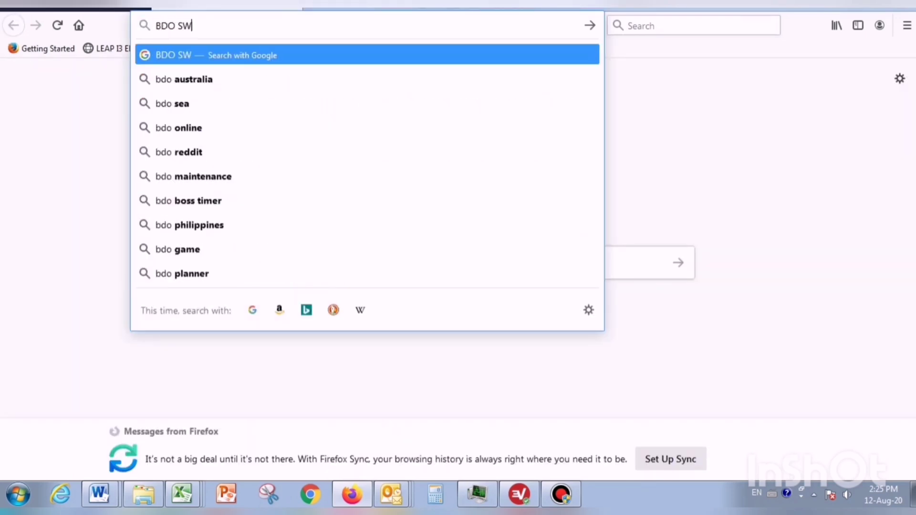
type("FIT CO")
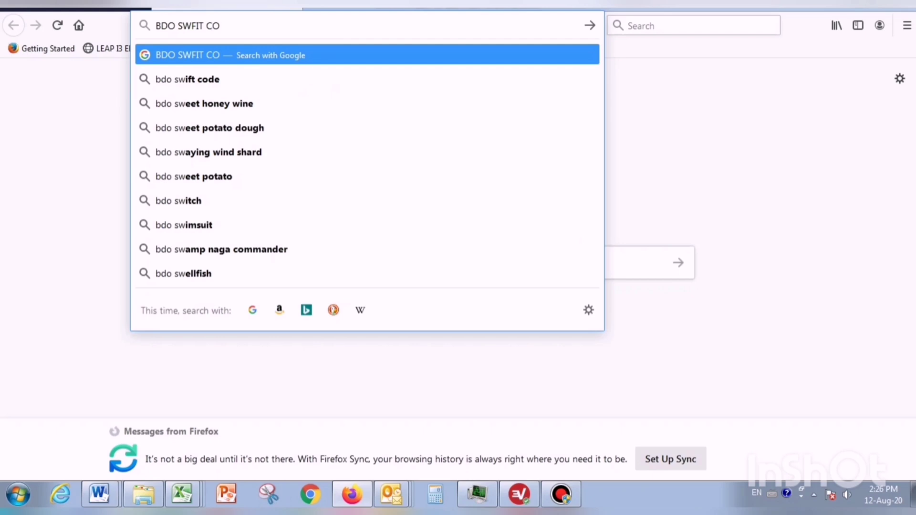
type("DE")
key("Return")
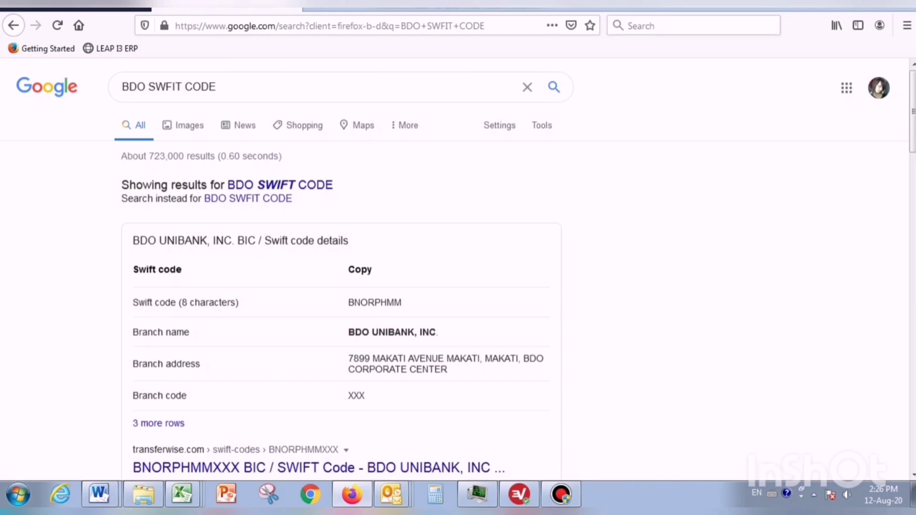
left_click_drag(402, 303, 368, 303)
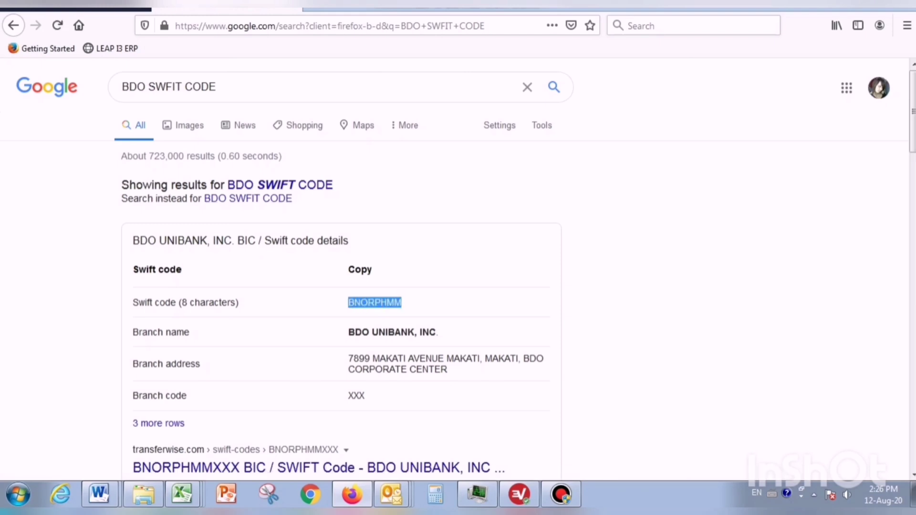
right_click(358, 304)
left_click(384, 311)
key("ctrl+Tab")
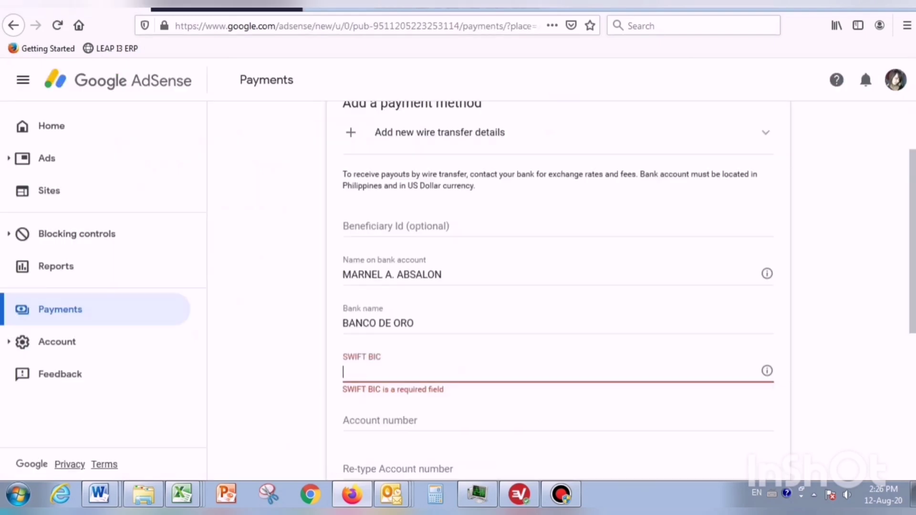
Step: Paste SWIFT BIC BNORPHMM, enter and confirm the account number, and save the wire transfer method
key("ctrl+v")
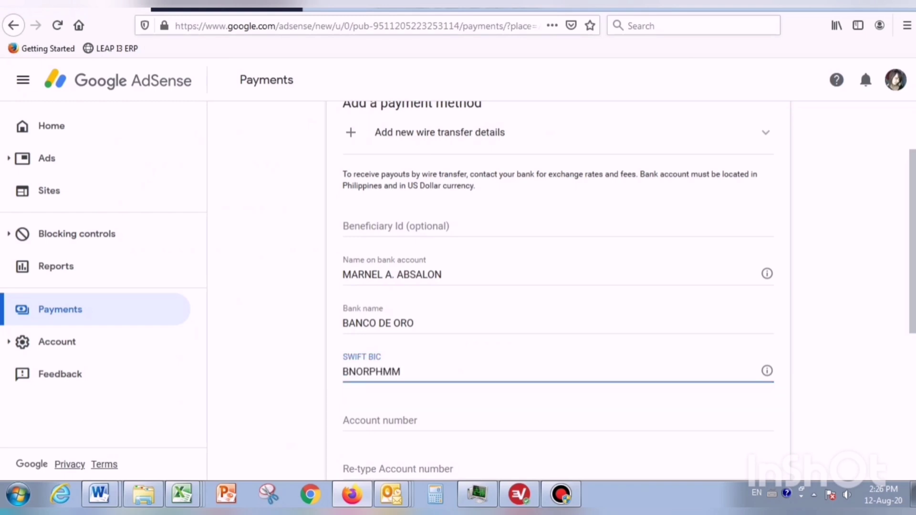
scroll(559, 287, "down", 3)
left_click(430, 350)
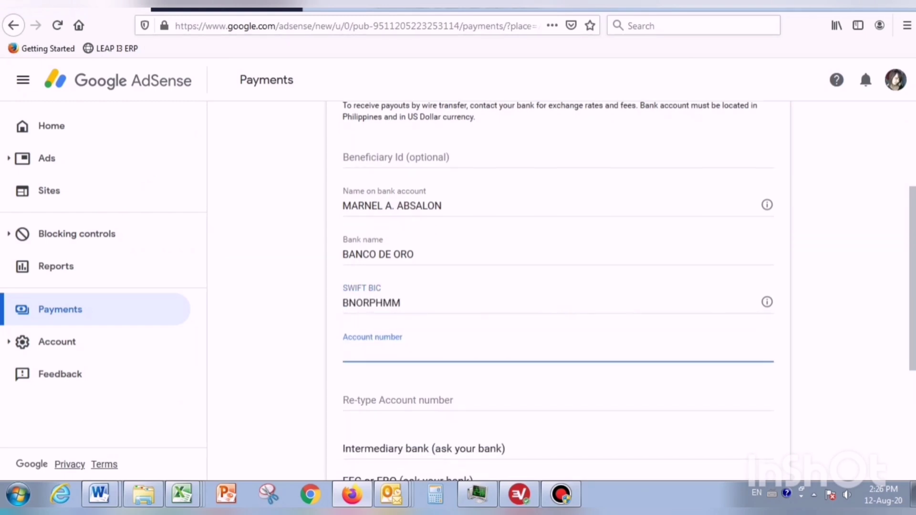
type("0")
left_click(430, 400)
type("0")
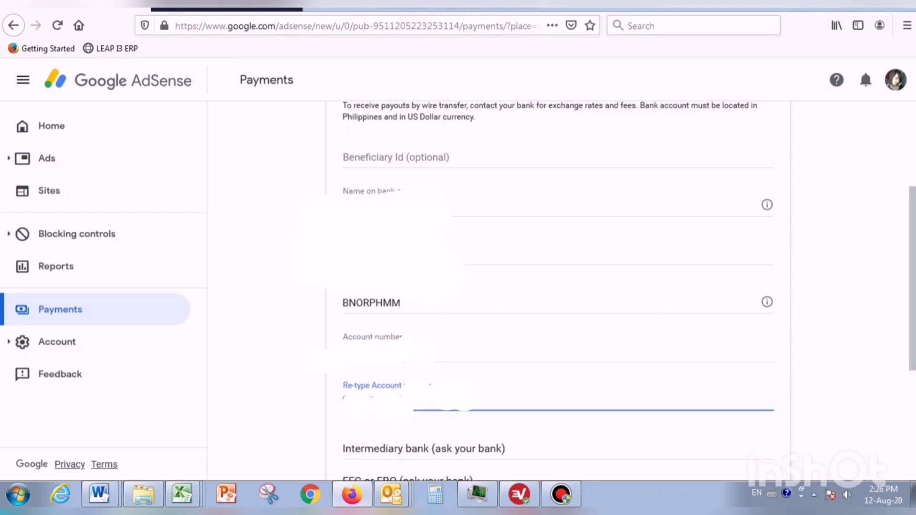
scroll(559, 286, "down", 3)
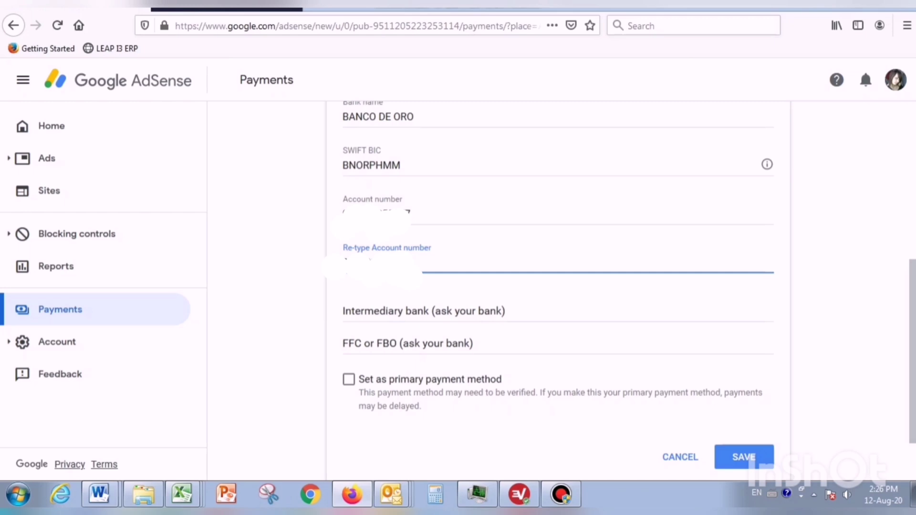
left_click(754, 458)
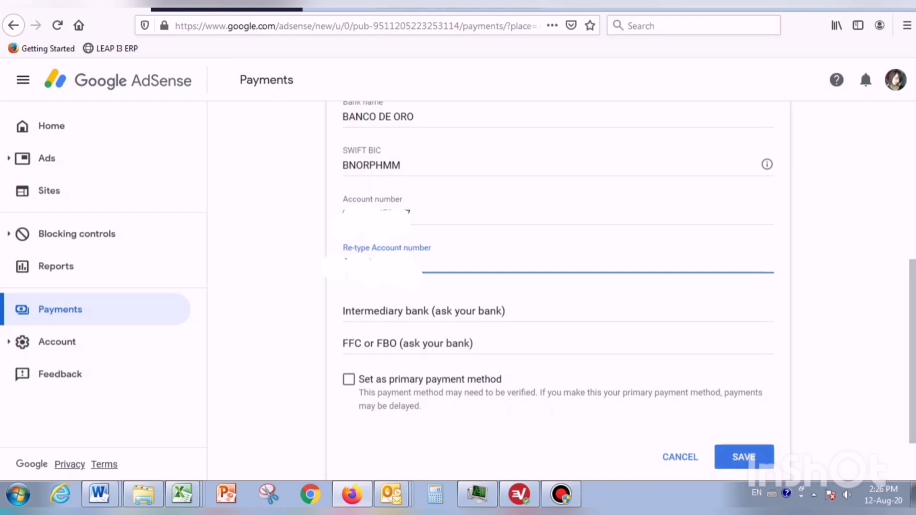